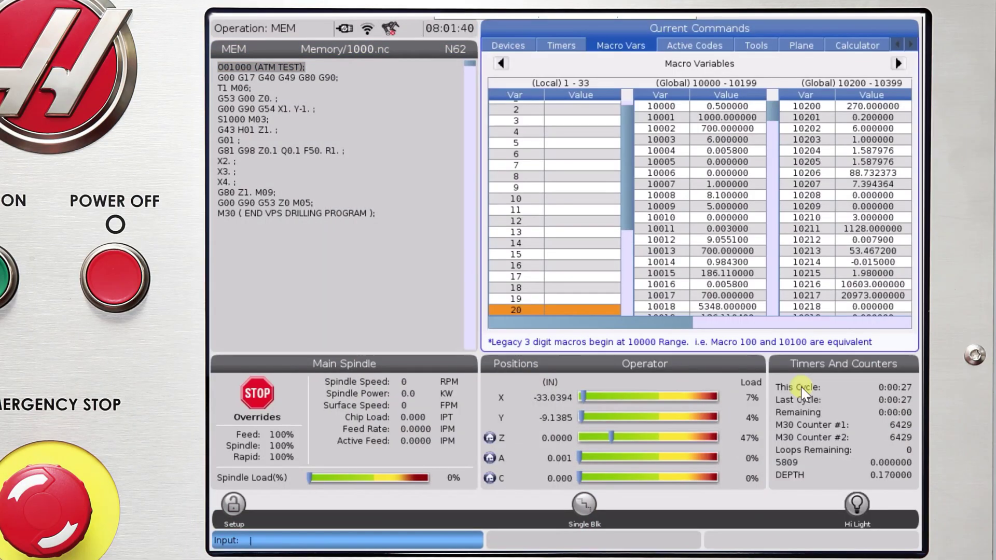
- Navigate to the Tools ATM page listing the Allowed Limits groups and tool data
{"action": "key", "text": "Page_Down"}
{"action": "key", "text": "Page_Down"}
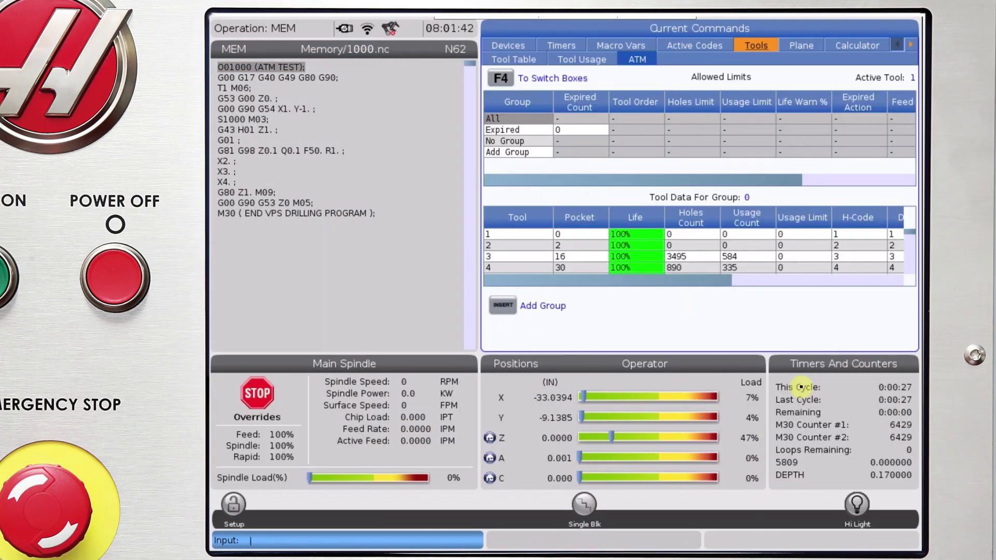
{"action": "key", "text": "Down"}
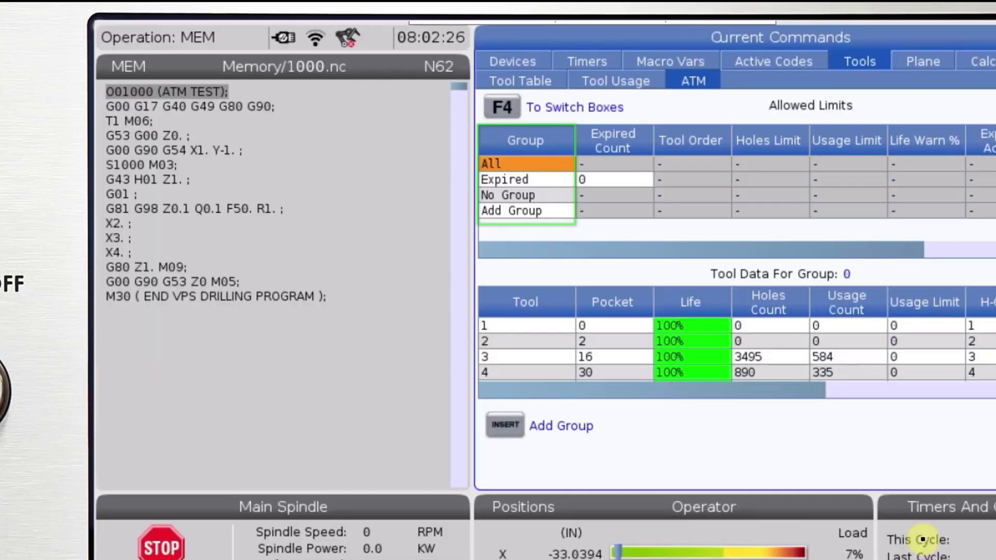
- Add a new ATM tool group numbered 1000
{"action": "key", "text": "Down"}
{"action": "key", "text": "Down"}
{"action": "key", "text": "Down"}
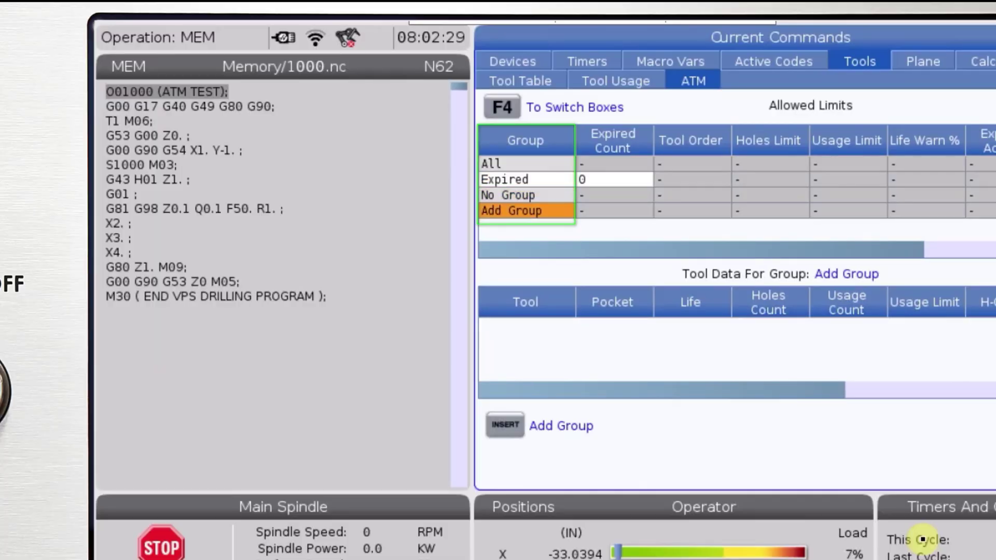
{"action": "key", "text": "Return"}
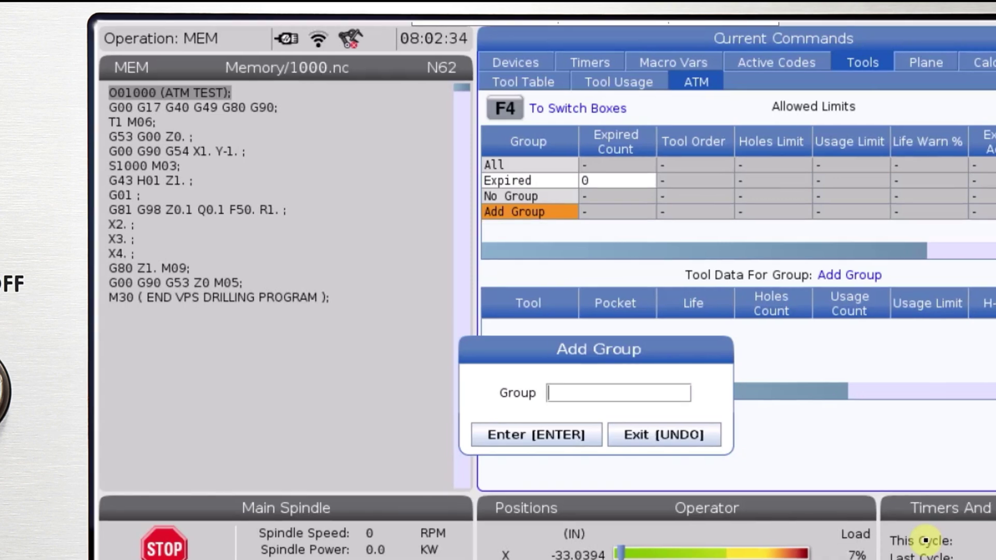
{"action": "type", "text": "1000"}
{"action": "key", "text": "Return"}
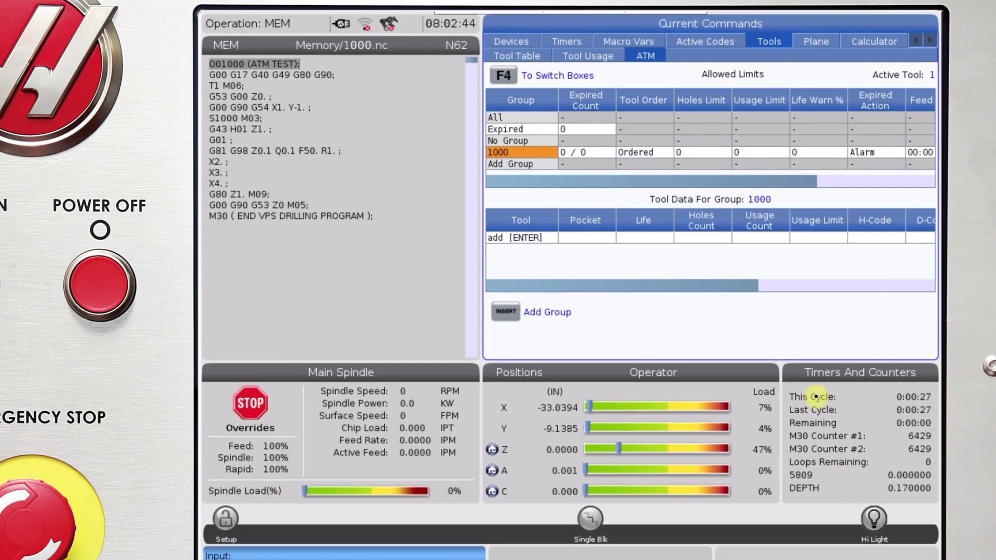
- Review group 1000's Tool Order, Usage, Feed, Total Time and Spindle Load limits
{"action": "key", "text": "Right"}
{"action": "key", "text": "Right"}
{"action": "key", "text": "Right"}
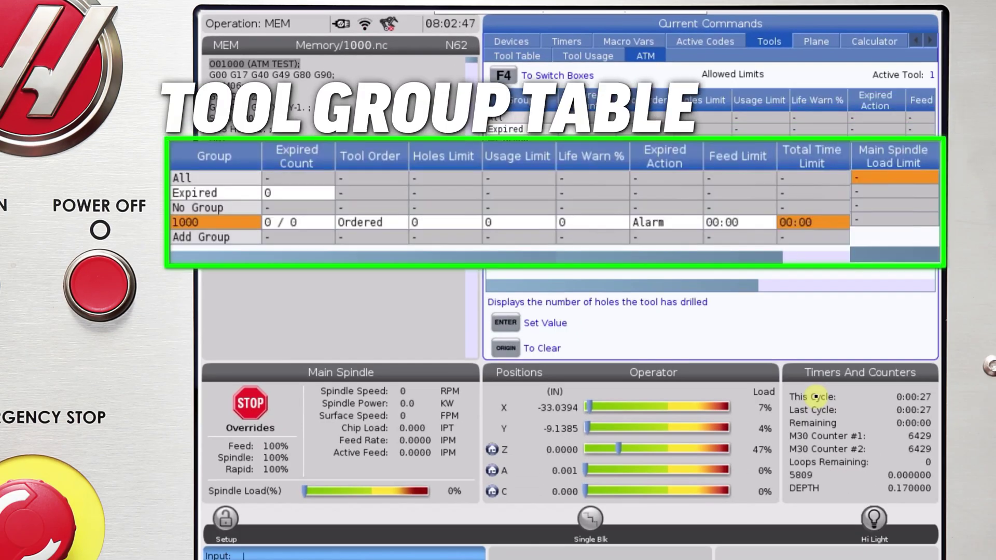
{"action": "key", "text": "Right"}
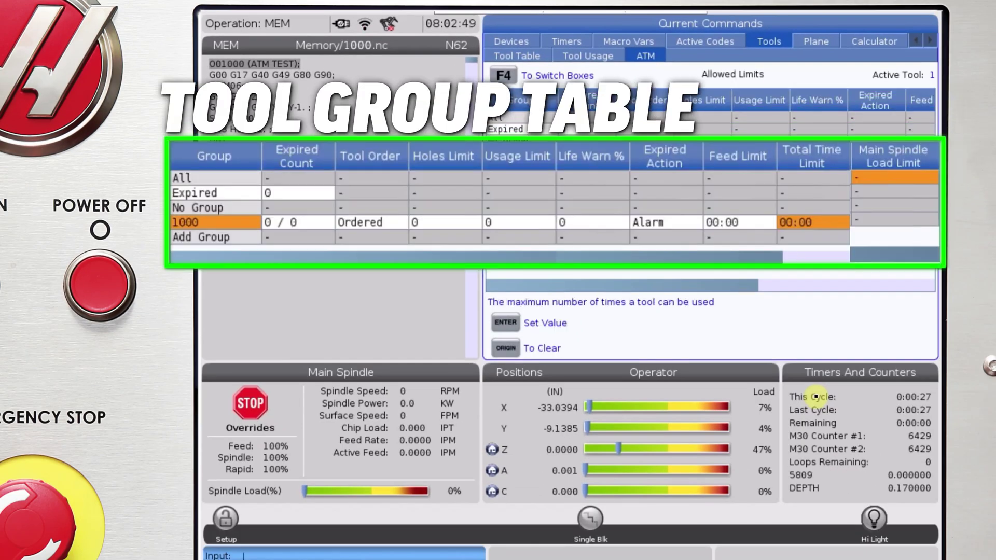
{"action": "key", "text": "Right"}
{"action": "key", "text": "Right"}
{"action": "key", "text": "Right"}
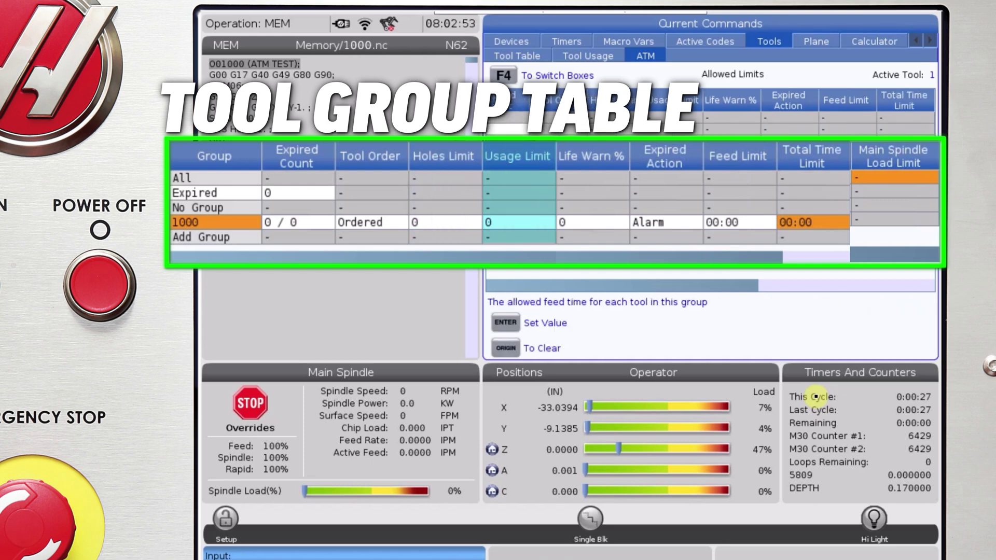
{"action": "key", "text": "Right"}
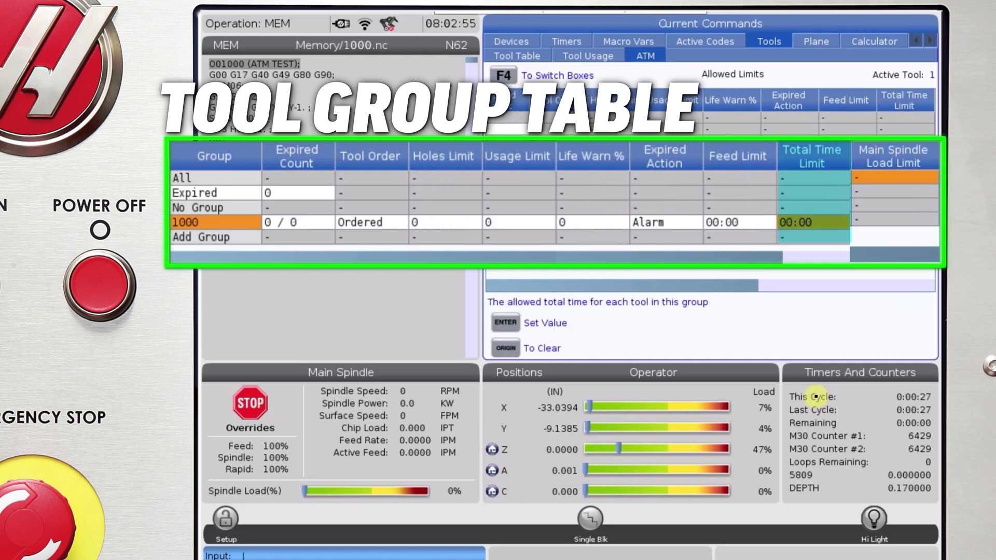
{"action": "key", "text": "Right"}
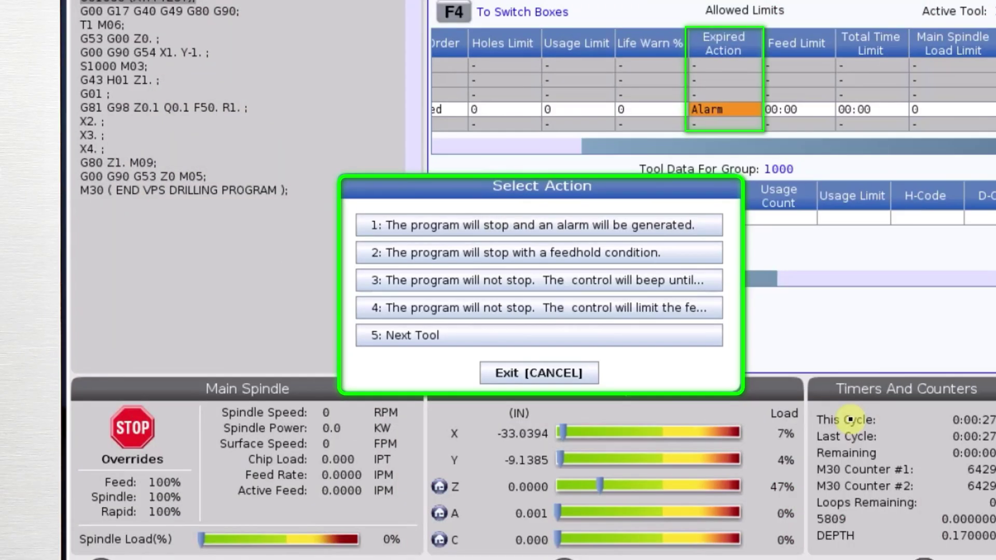
{"action": "key", "text": "Down"}
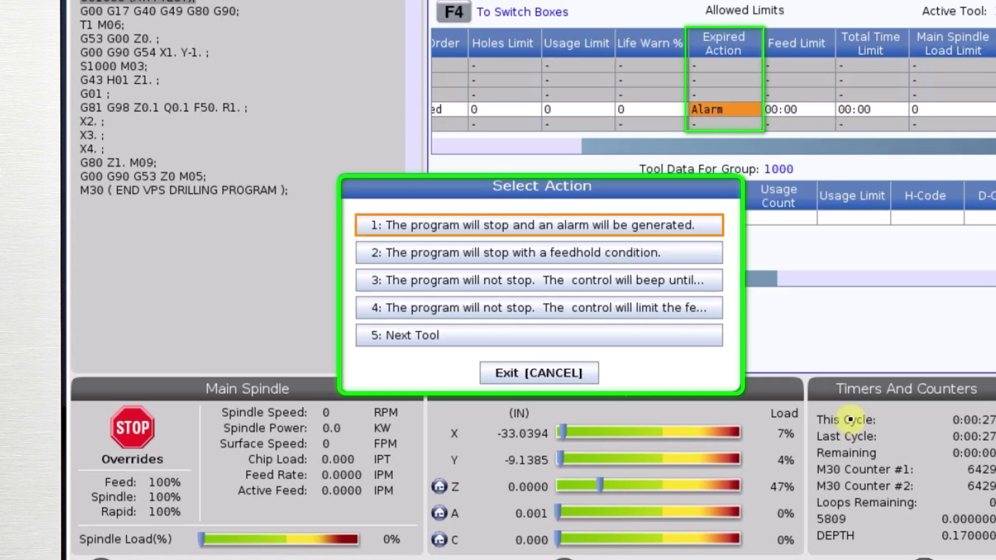
{"action": "key", "text": "Down"}
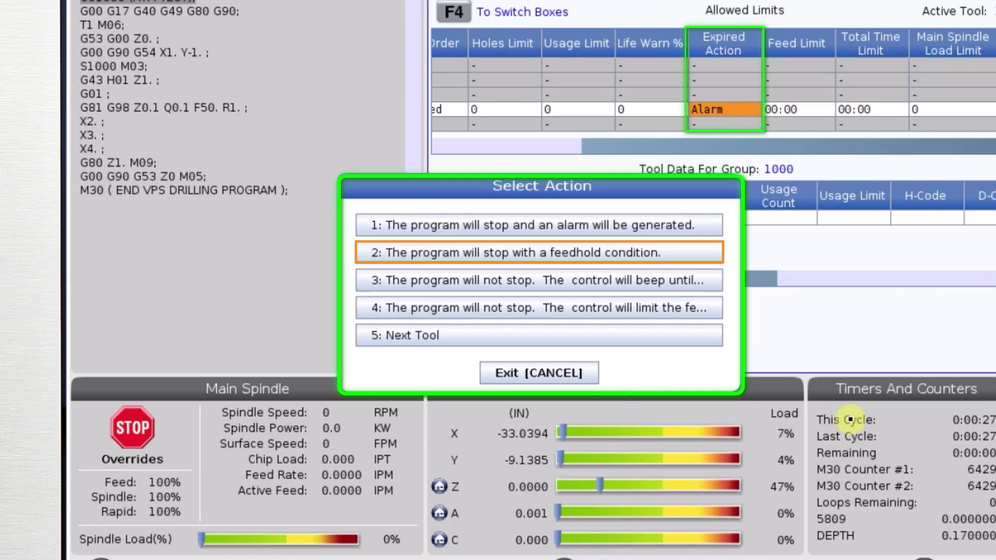
{"action": "key", "text": "Down"}
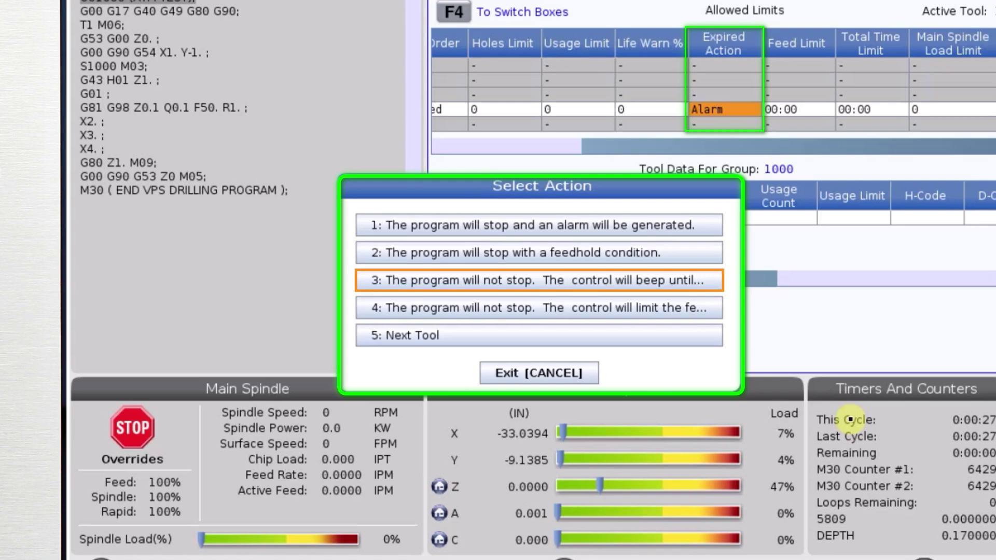
{"action": "key", "text": "Down"}
{"action": "key", "text": "Down"}
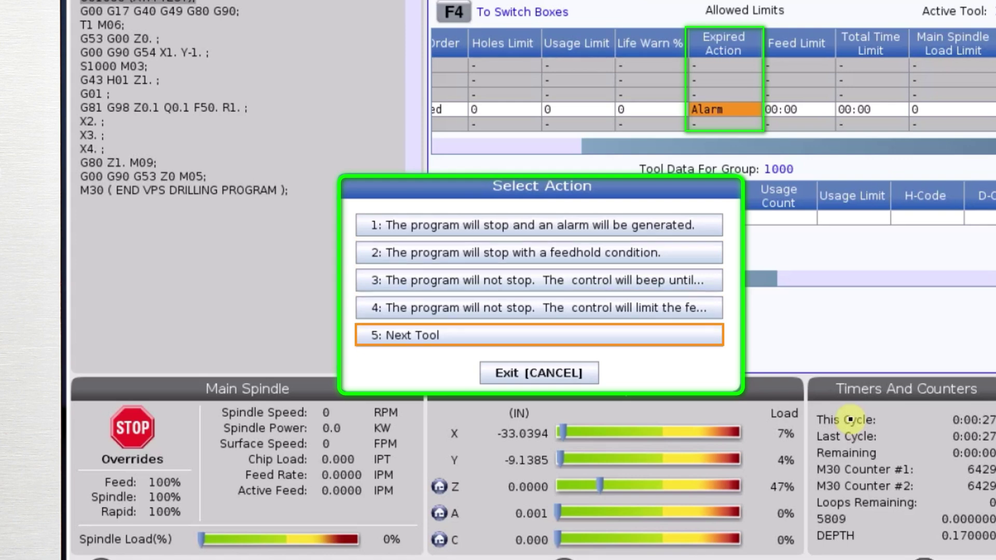
{"action": "key", "text": "Return"}
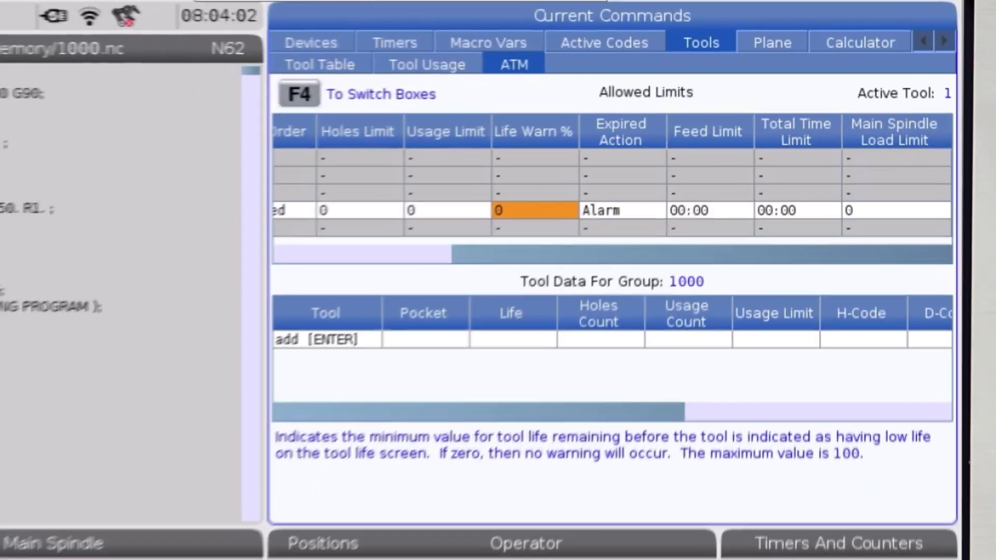
- Check group 1000's Holes Limit and tool order choices, keeping it set to Ordered
{"action": "key", "text": "Left"}
{"action": "key", "text": "Left"}
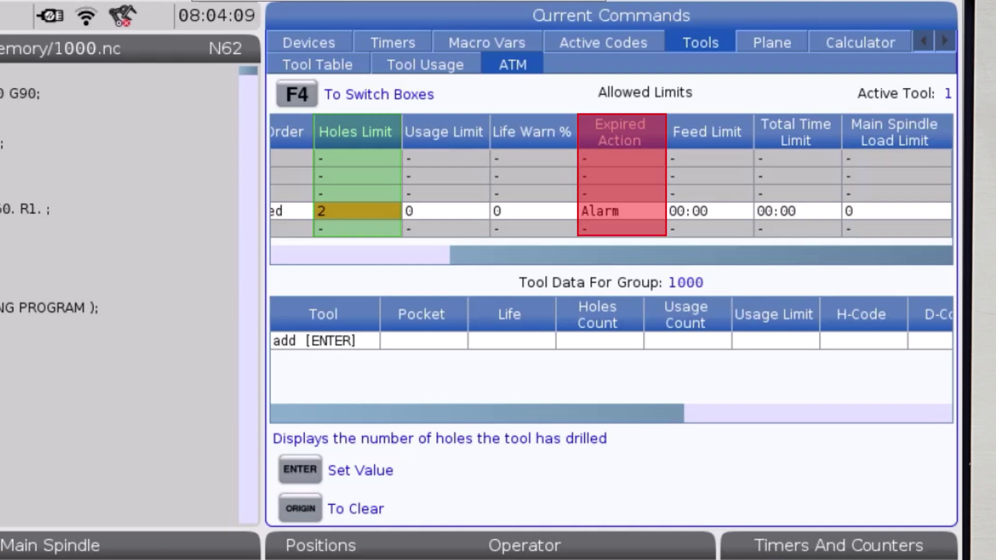
{"action": "key", "text": "Left"}
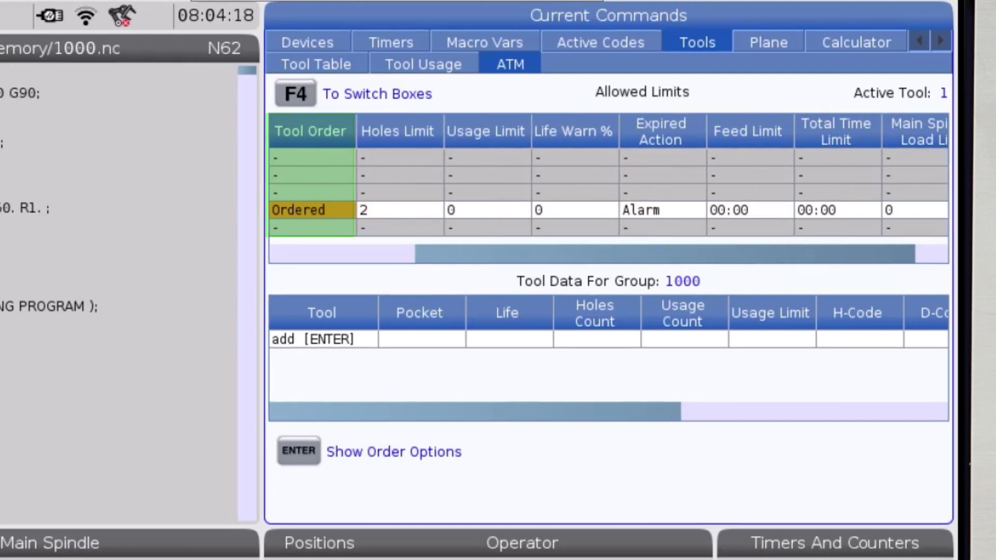
{"action": "key", "text": "Return"}
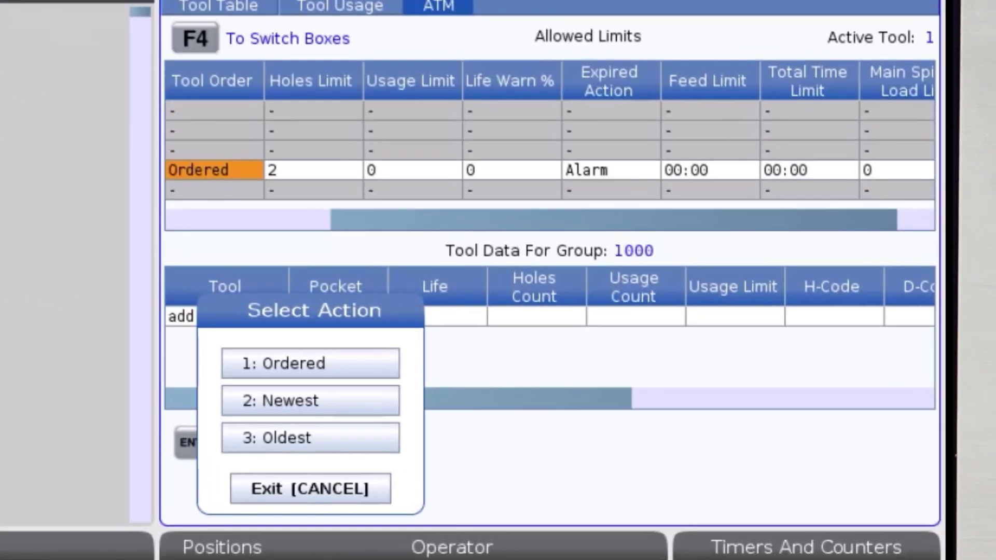
{"action": "key", "text": "Escape"}
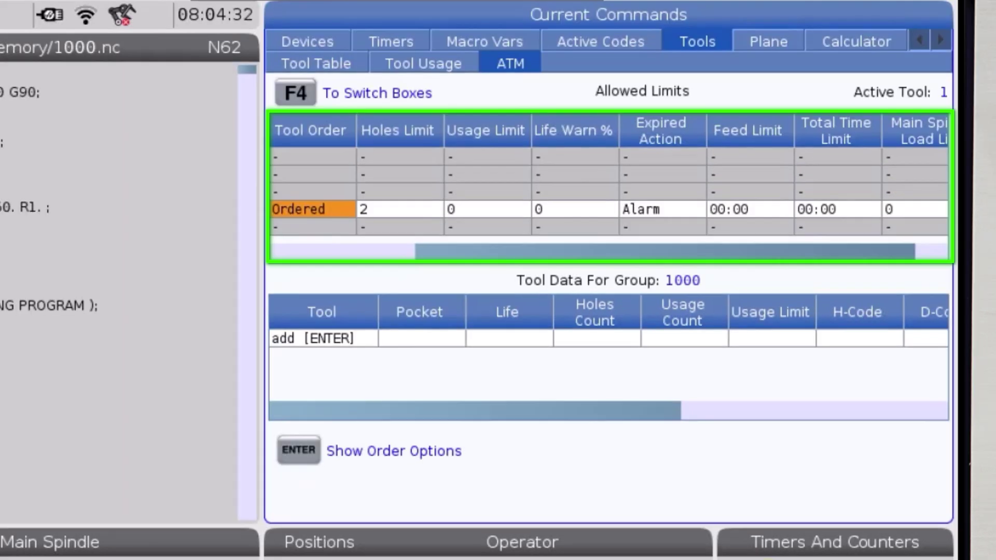
- Enter tools 1 and 2 into group 1000's tool data table at 100% life
{"action": "key", "text": "F4"}
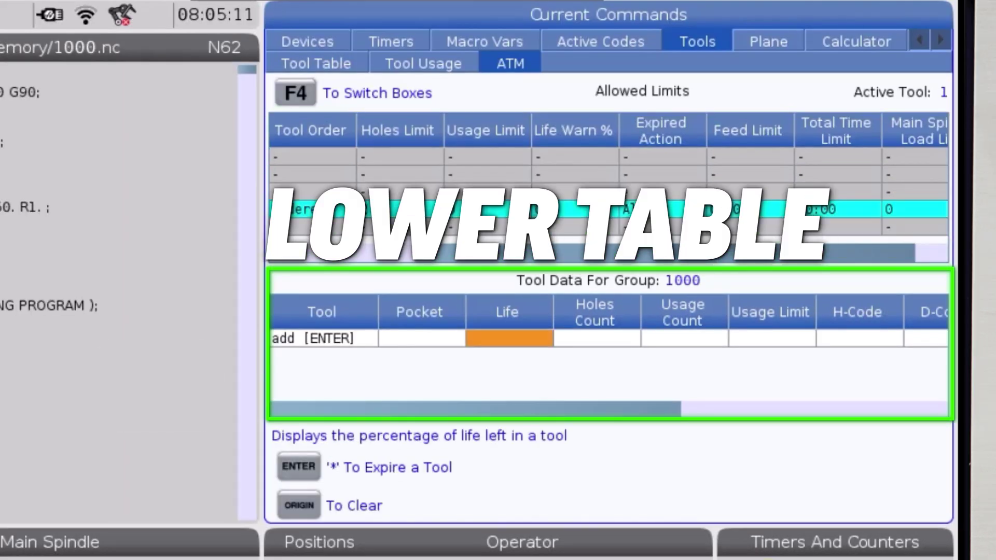
{"action": "key", "text": "Left"}
{"action": "key", "text": "Left"}
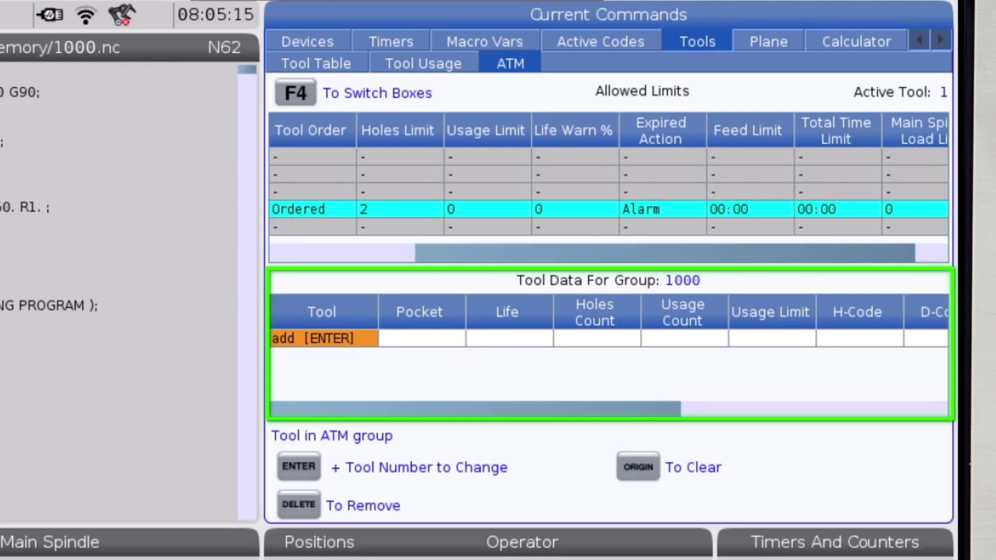
{"action": "type", "text": "1"}
{"action": "key", "text": "Return"}
{"action": "left_click", "coordinate": [324, 356]}
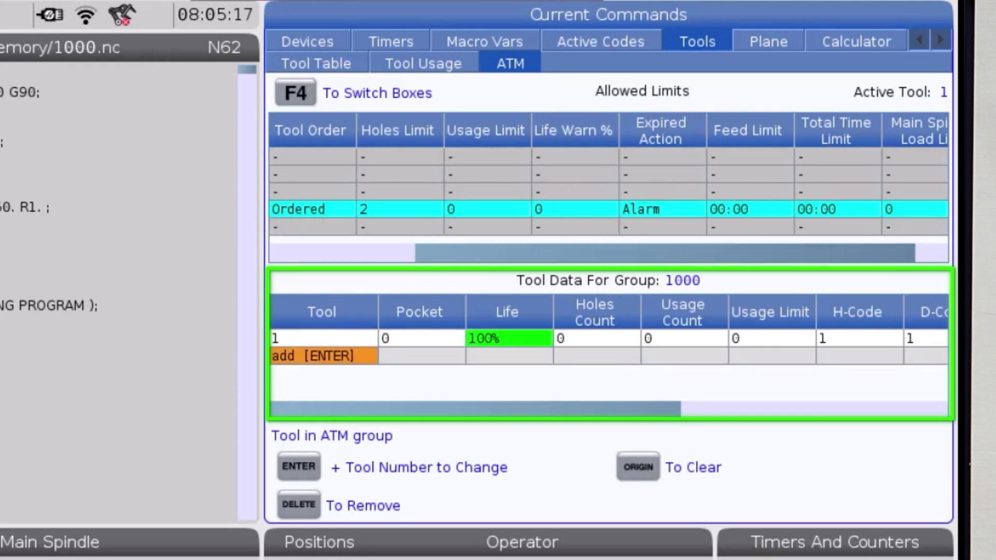
{"action": "type", "text": "2"}
{"action": "key", "text": "Return"}
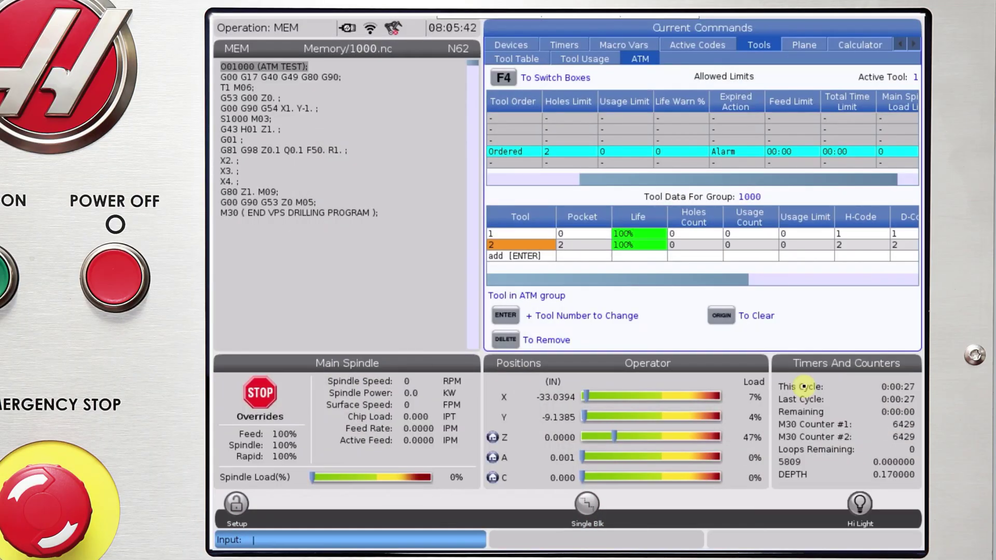
{"action": "key", "text": "Escape"}
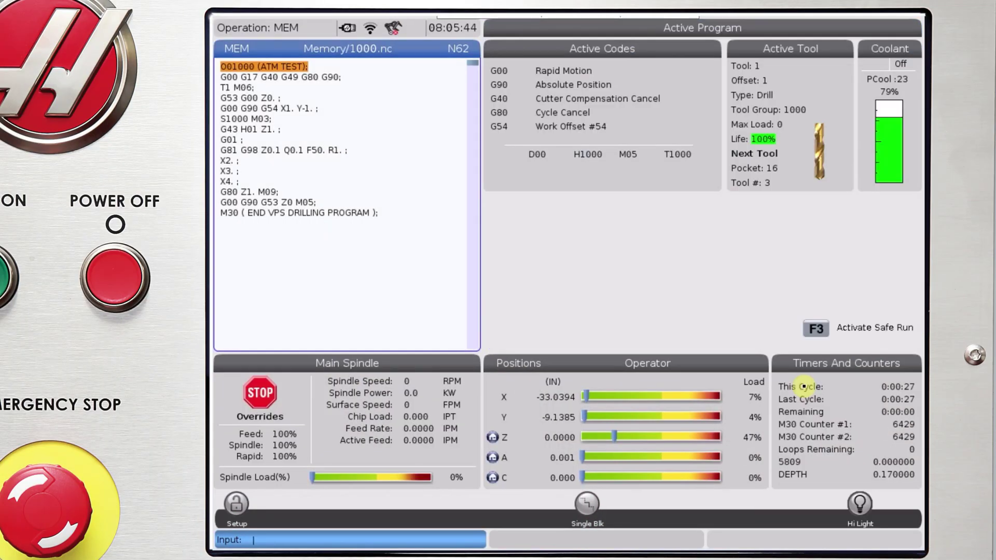
- Edit the program so the T1 call reads T1000 and offset H01 reads H1000
{"action": "key", "text": "e"}
{"action": "key", "text": "Right"}
{"action": "key", "text": "Right"}
{"action": "key", "text": "Right"}
{"action": "key", "text": "Right"}
{"action": "key", "text": "Right"}
{"action": "key", "text": "Right"}
{"action": "key", "text": "Right"}
{"action": "key", "text": "Right"}
{"action": "key", "text": "Right"}
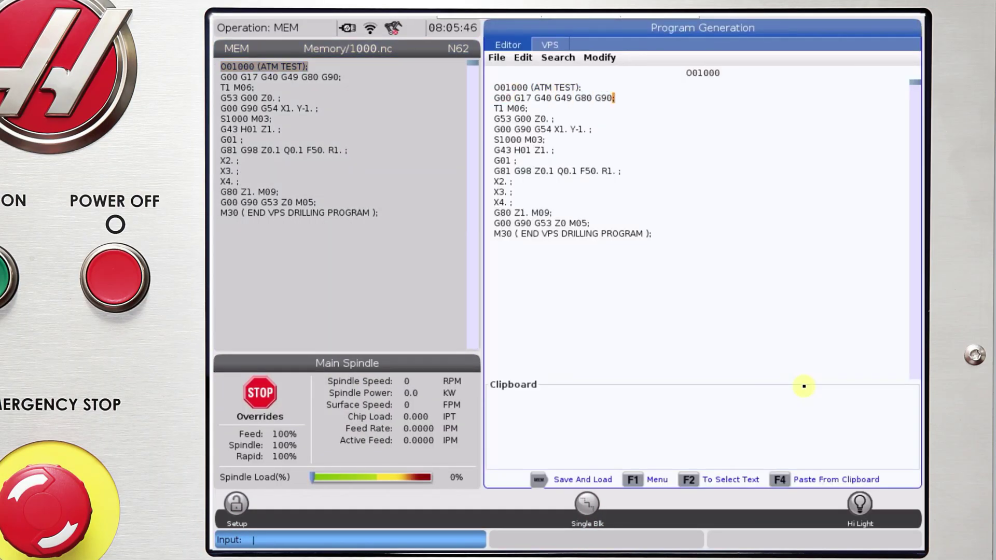
{"action": "key", "text": "F2"}
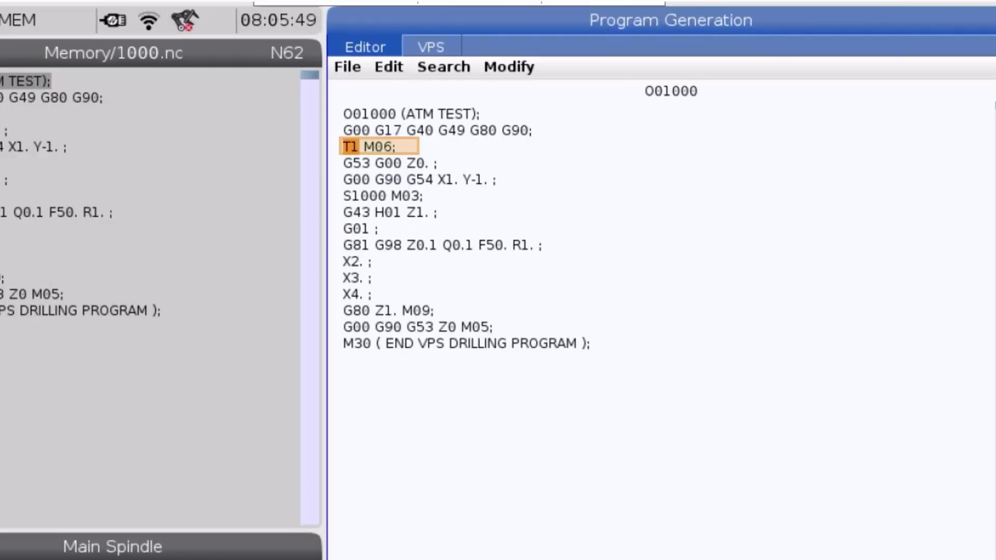
{"action": "key", "text": "Down"}
{"action": "key", "text": "Down"}
{"action": "key", "text": "Down"}
{"action": "key", "text": "Down"}
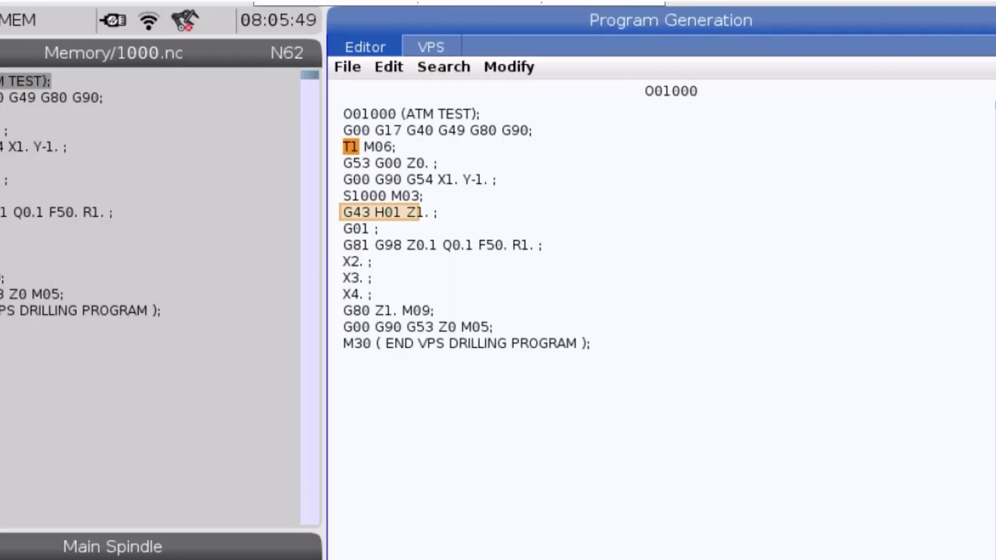
{"action": "type", "text": "T100"}
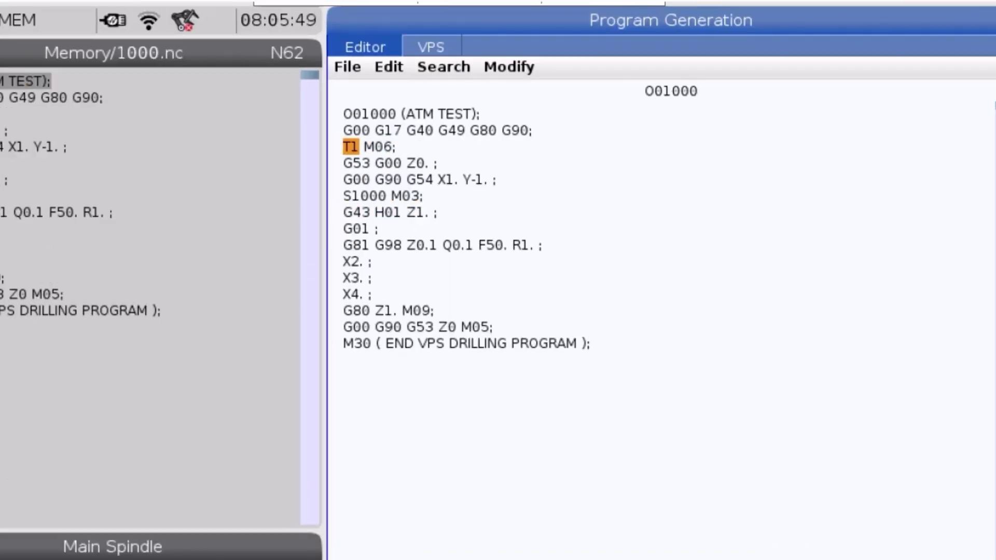
{"action": "key", "text": "Return"}
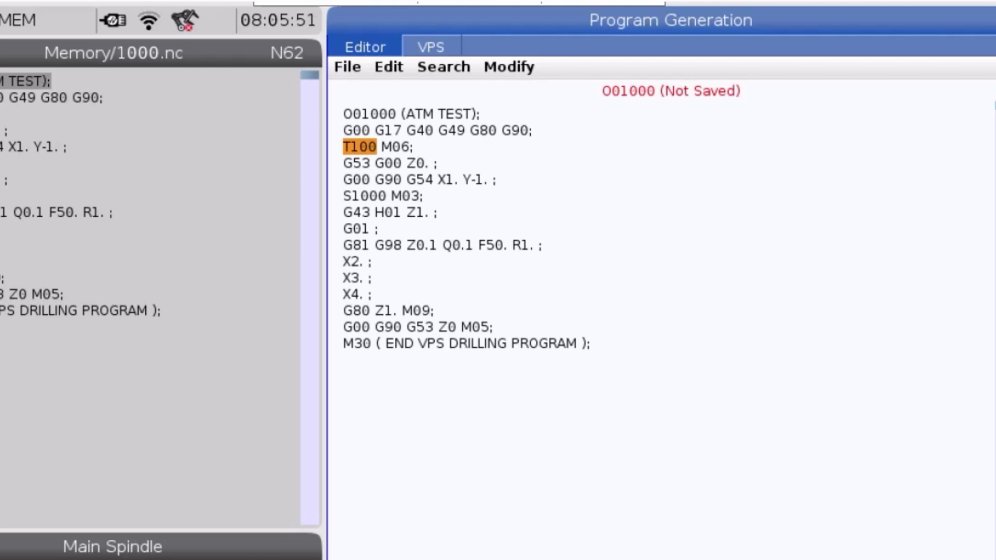
{"action": "type", "text": "T1000"}
{"action": "key", "text": "Return"}
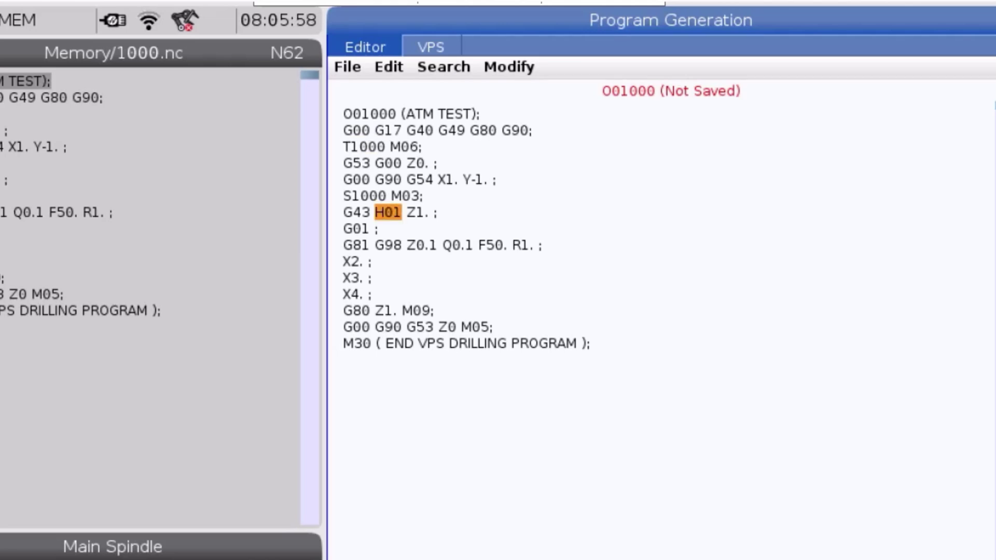
{"action": "type", "text": "H1000"}
{"action": "key", "text": "Return"}
{"action": "key", "text": "Escape"}
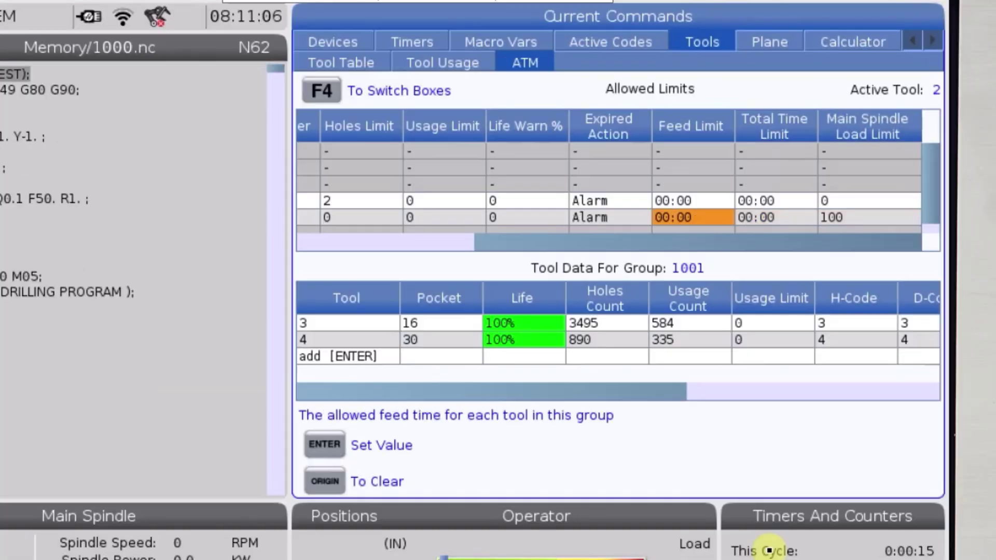
- Move to group 1001's expired action setting
{"action": "key", "text": "Left"}
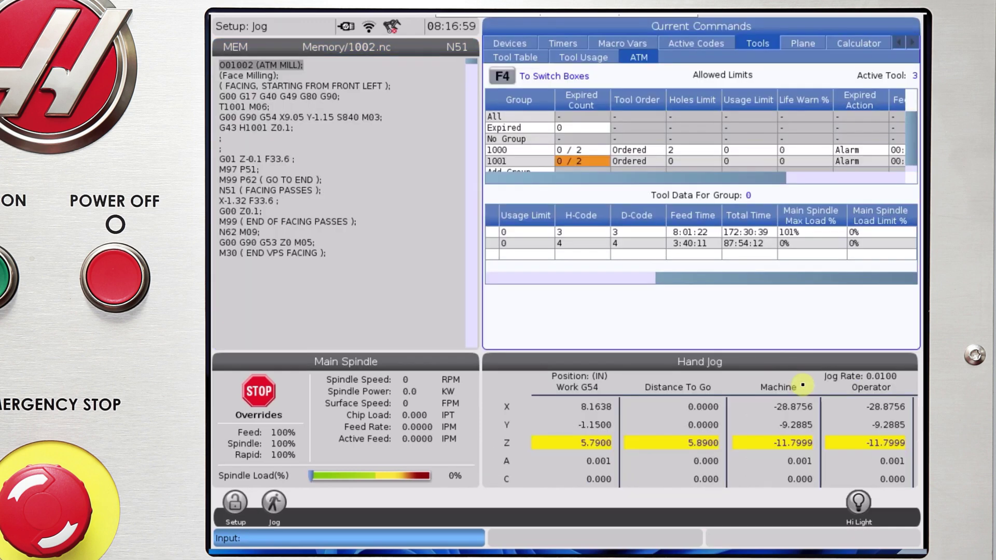
- Open group 1001's expired action choices and highlight the feedhold option
{"action": "key", "text": "Right"}
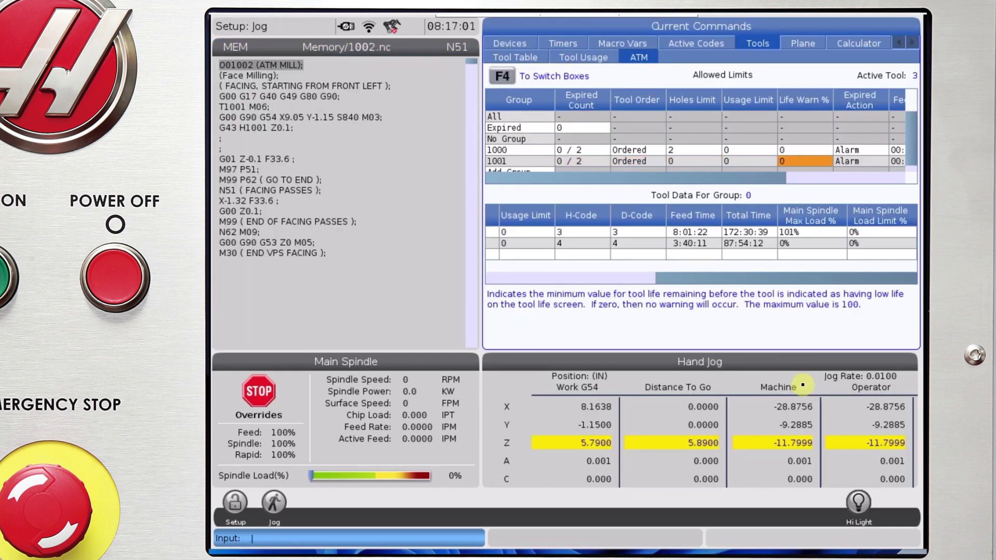
{"action": "key", "text": "Return"}
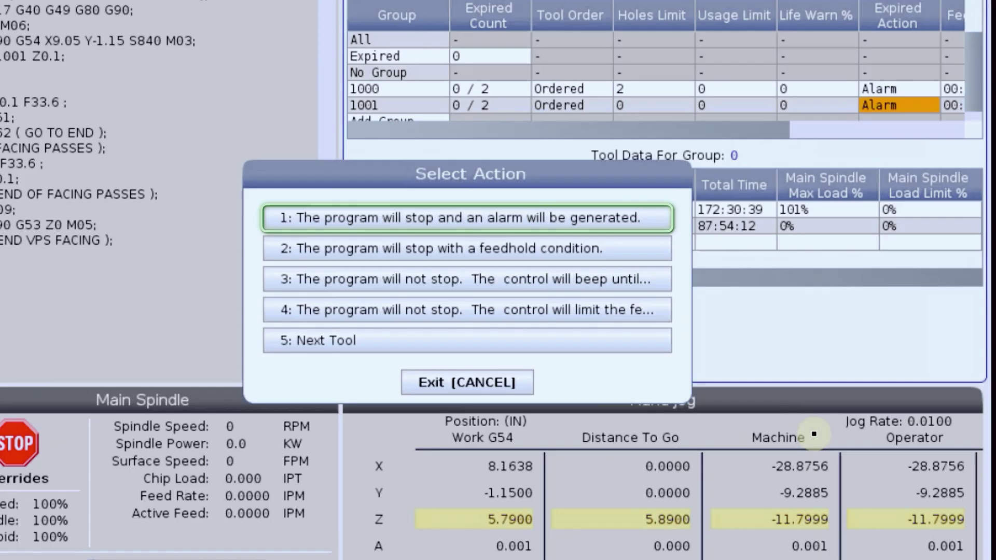
{"action": "key", "text": "Down"}
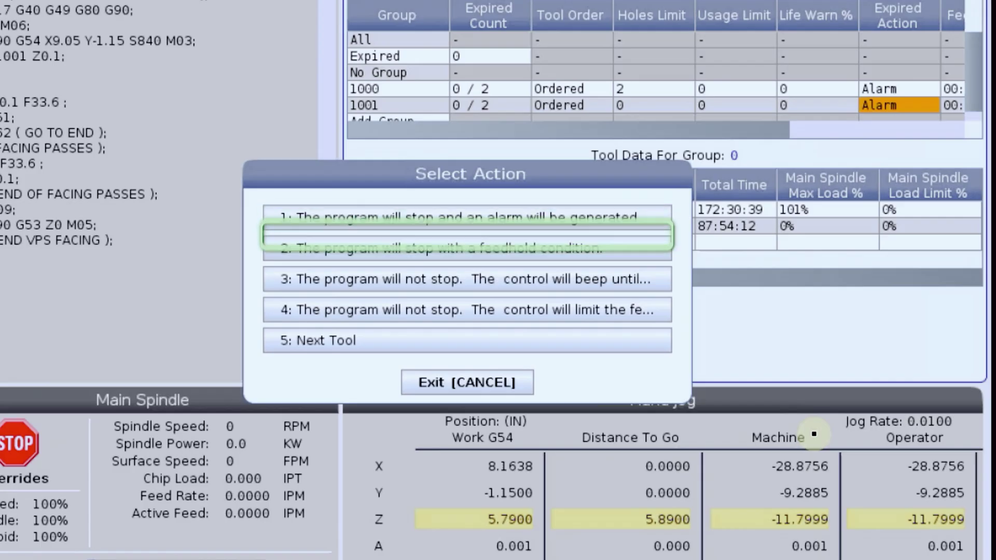